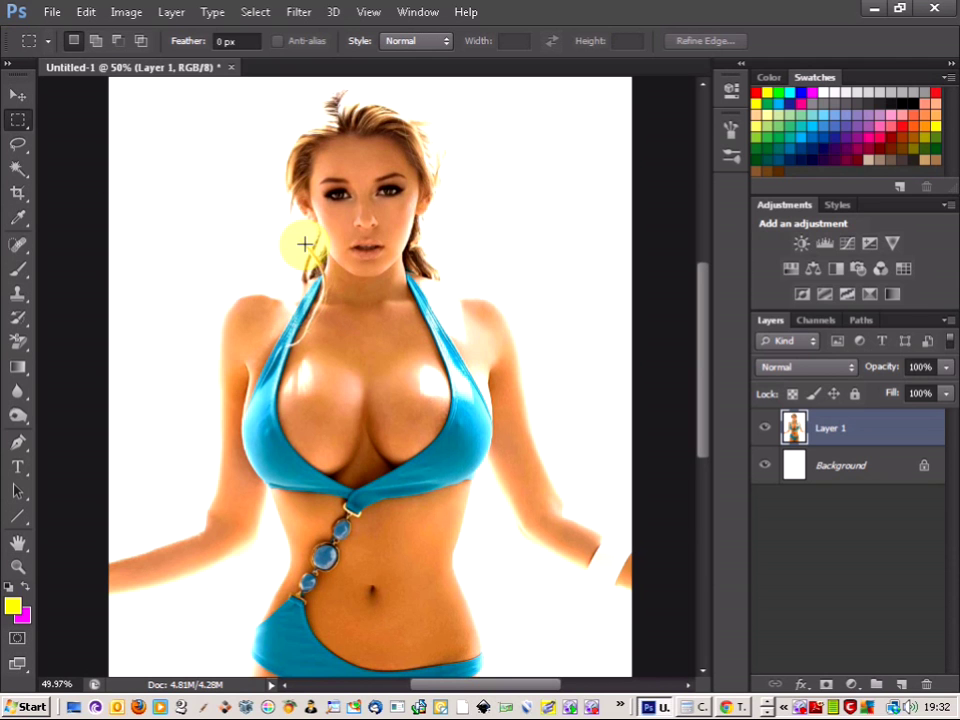
# - Duplicate Untitled-1 as a new document named 'map'
pyautogui.click(126, 14)
pyautogui.click(168, 243)
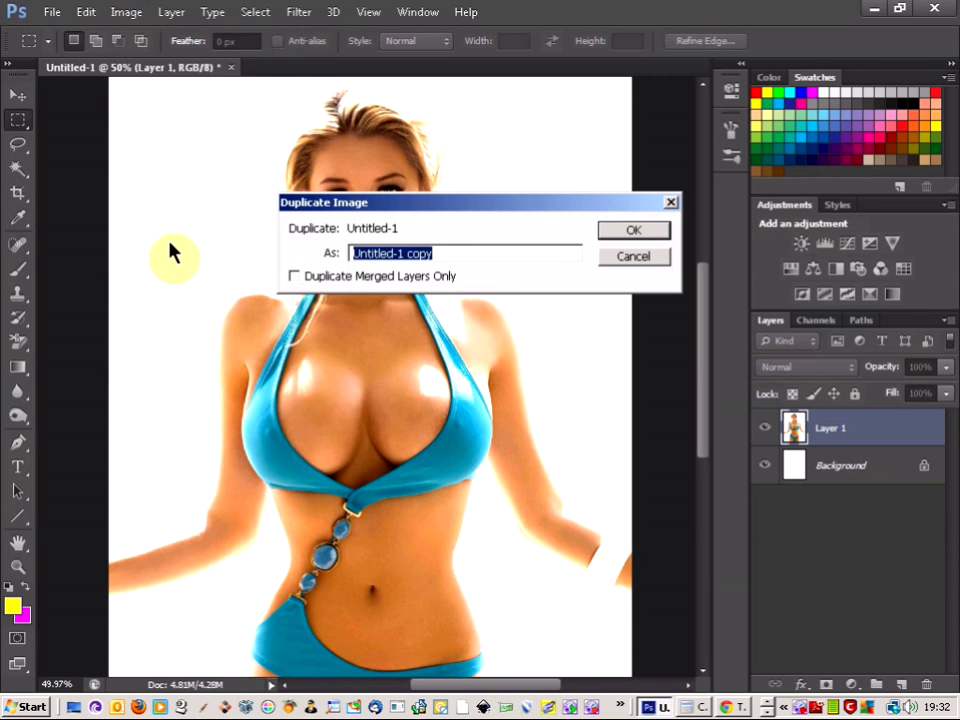
pyautogui.write('m')
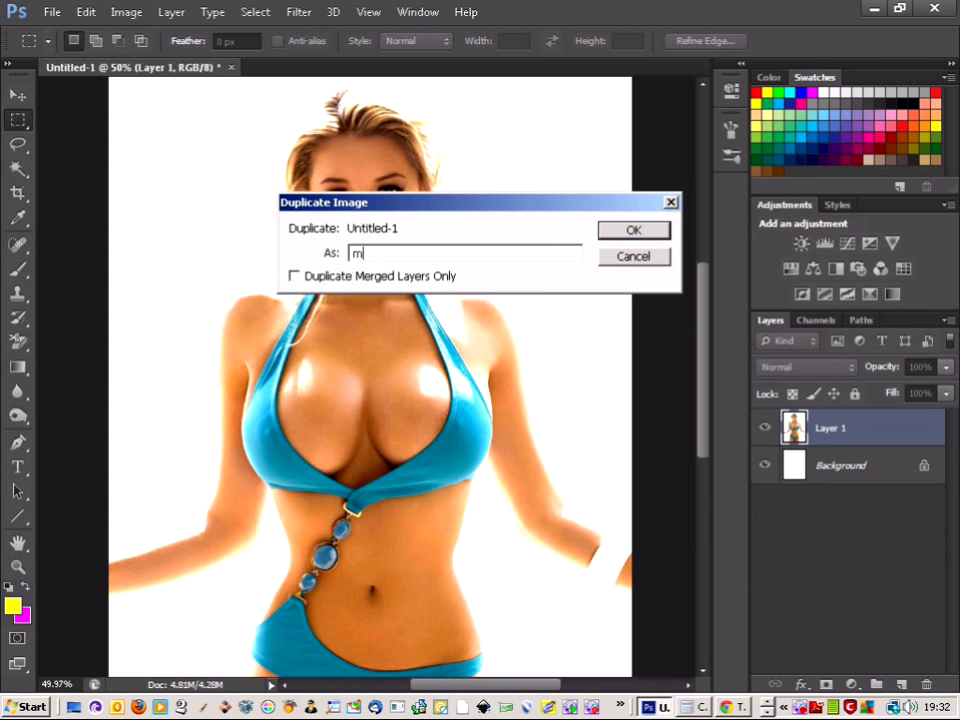
pyautogui.write('ap')
pyautogui.press('Return')
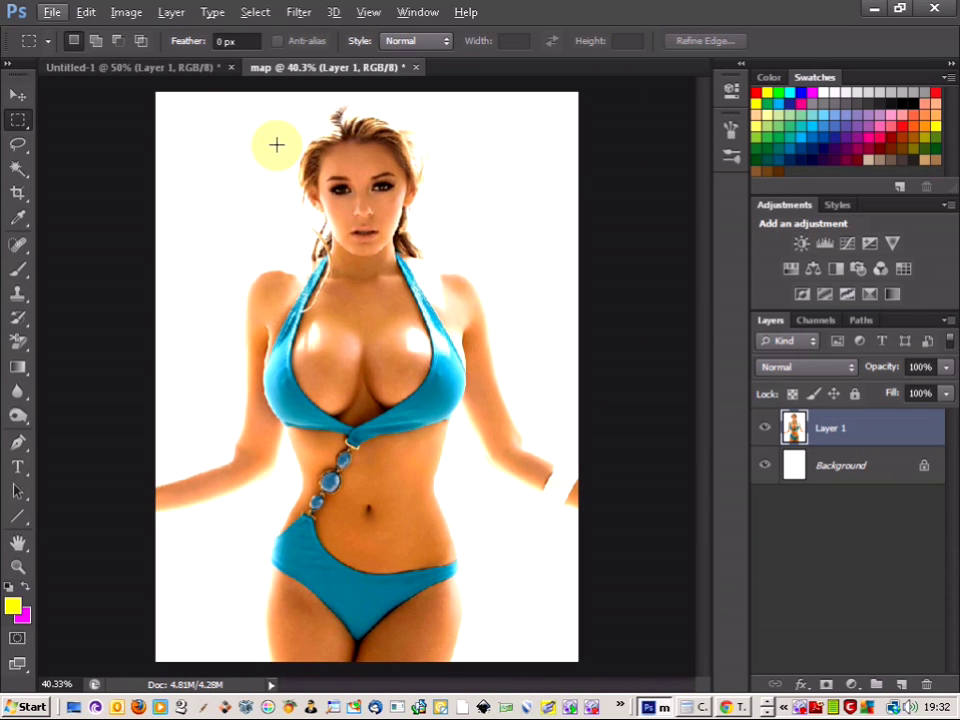
# - Desaturate the photo in the map document to black and white
pyautogui.click(131, 20)
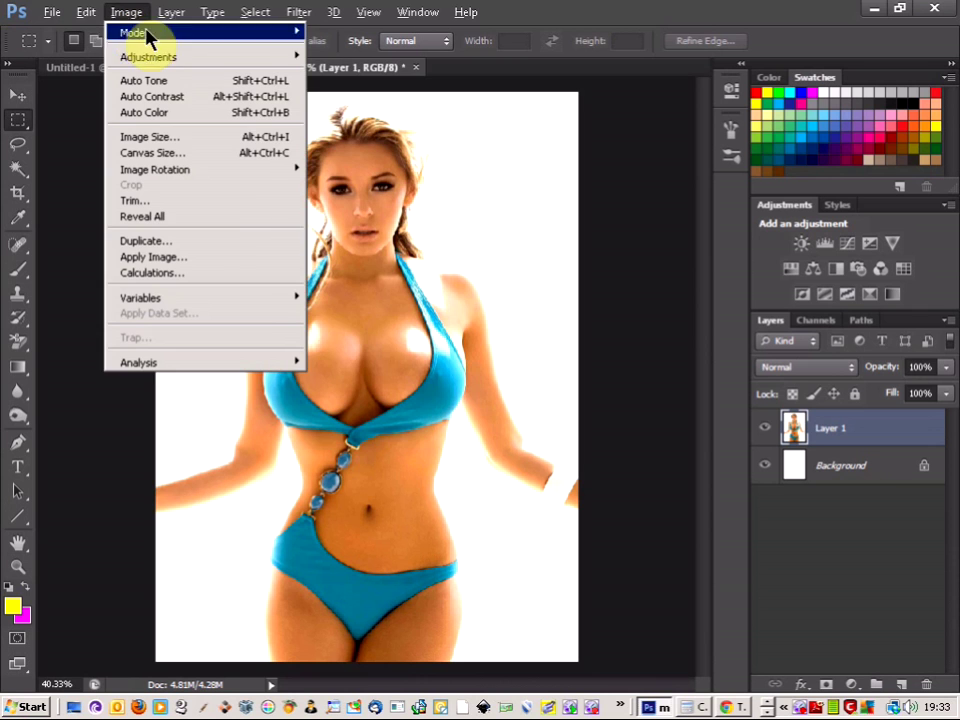
pyautogui.moveTo(150, 57)
pyautogui.click(413, 394)
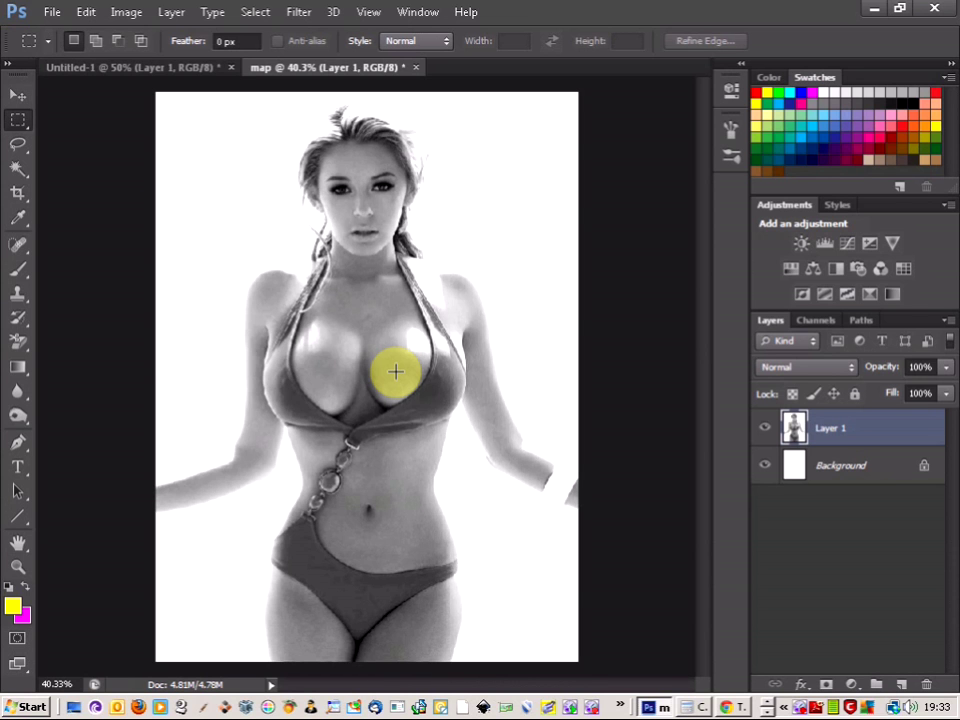
pyautogui.click(132, 14)
# - Apply Levels to the map with black input 94 and white input 233
pyautogui.moveTo(148, 57)
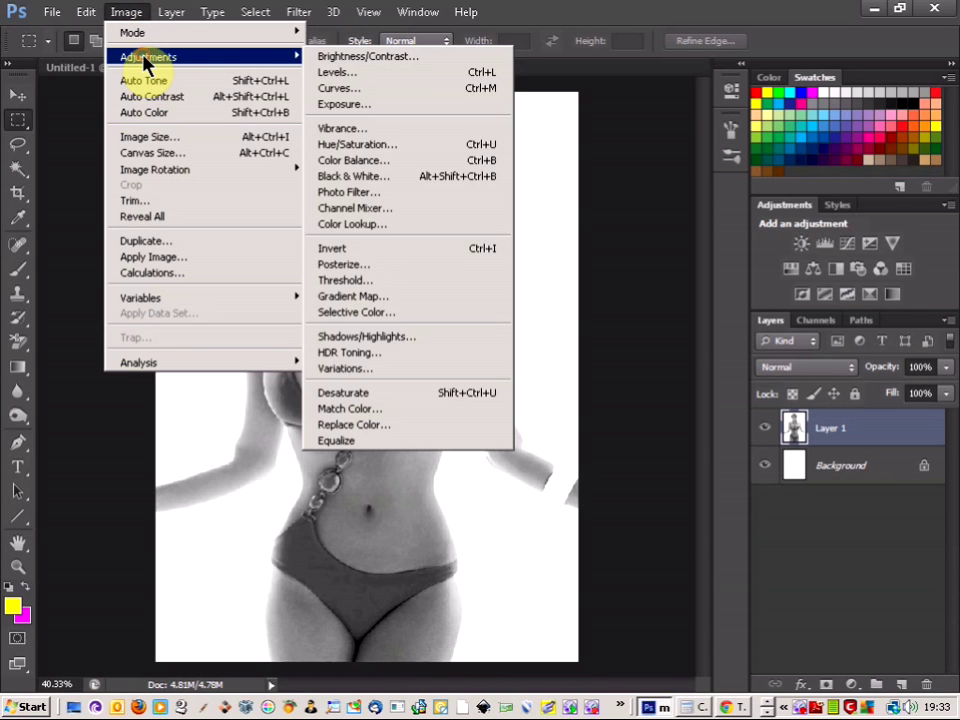
pyautogui.click(354, 72)
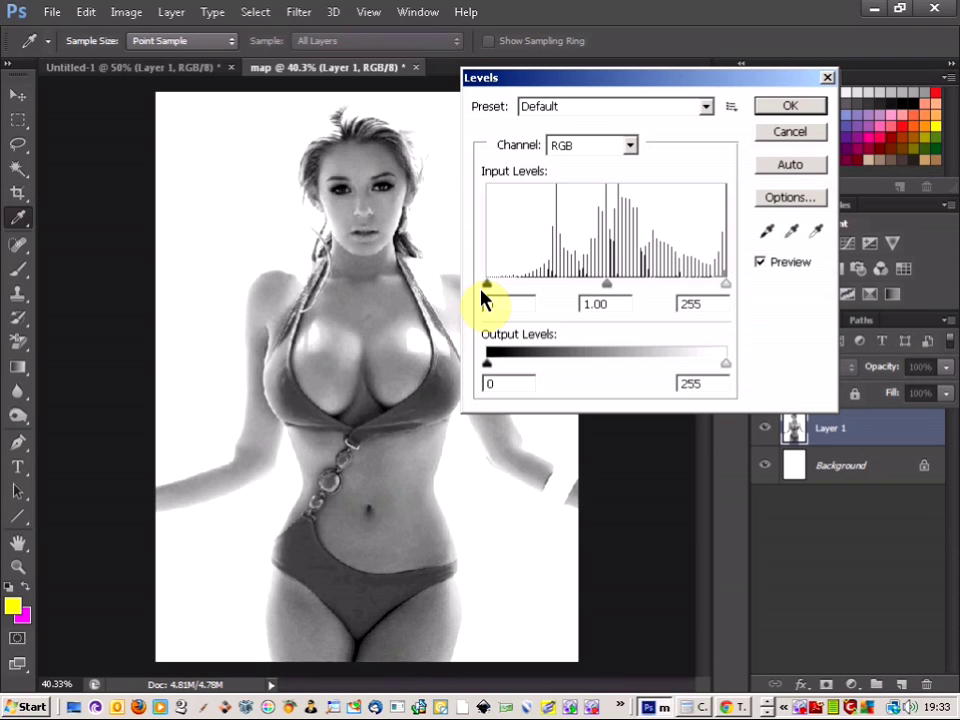
pyautogui.moveTo(486, 288); pyautogui.dragTo(556, 289)
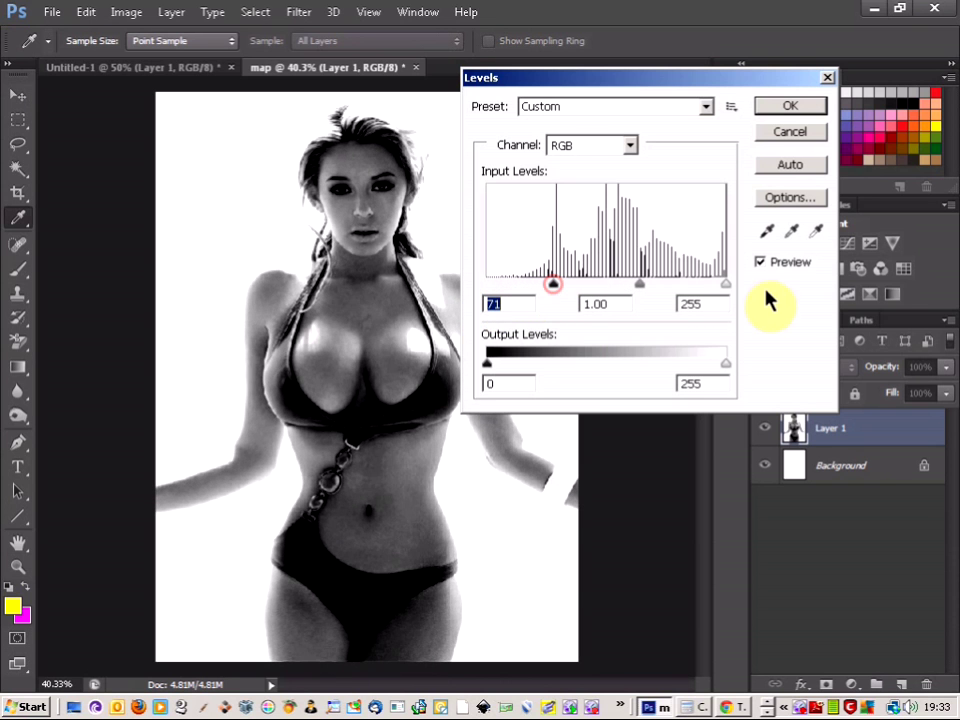
pyautogui.moveTo(728, 284); pyautogui.dragTo(706, 290)
pyautogui.moveTo(553, 285)
pyautogui.mouseDown()
pyautogui.moveTo(566, 294)
pyautogui.moveTo(572, 285)
pyautogui.mouseUp()
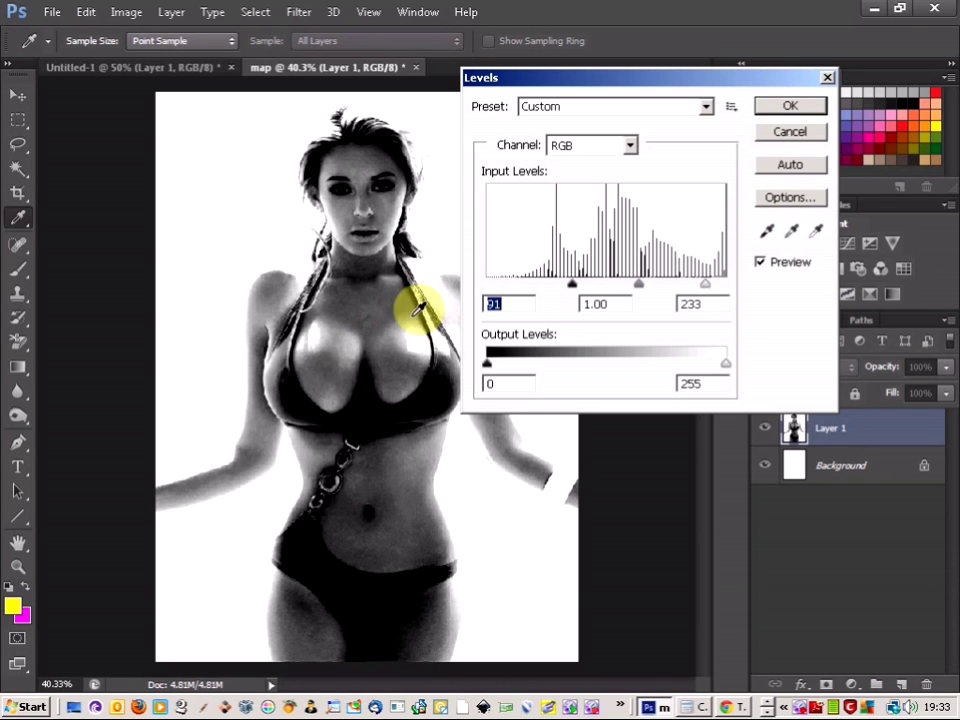
pyautogui.moveTo(573, 288); pyautogui.dragTo(576, 287)
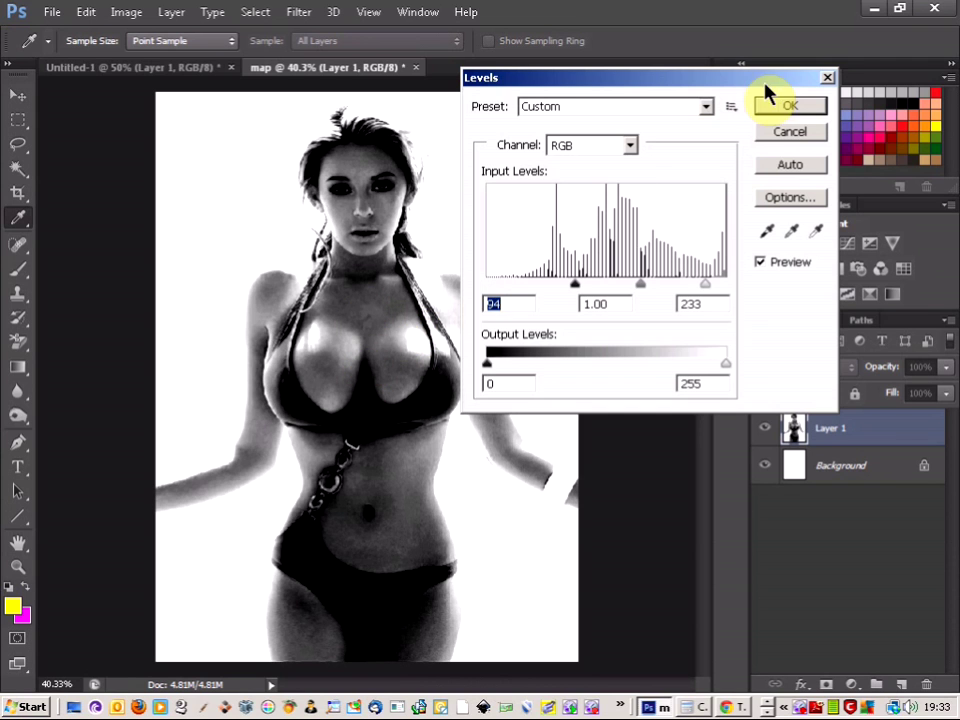
pyautogui.click(788, 106)
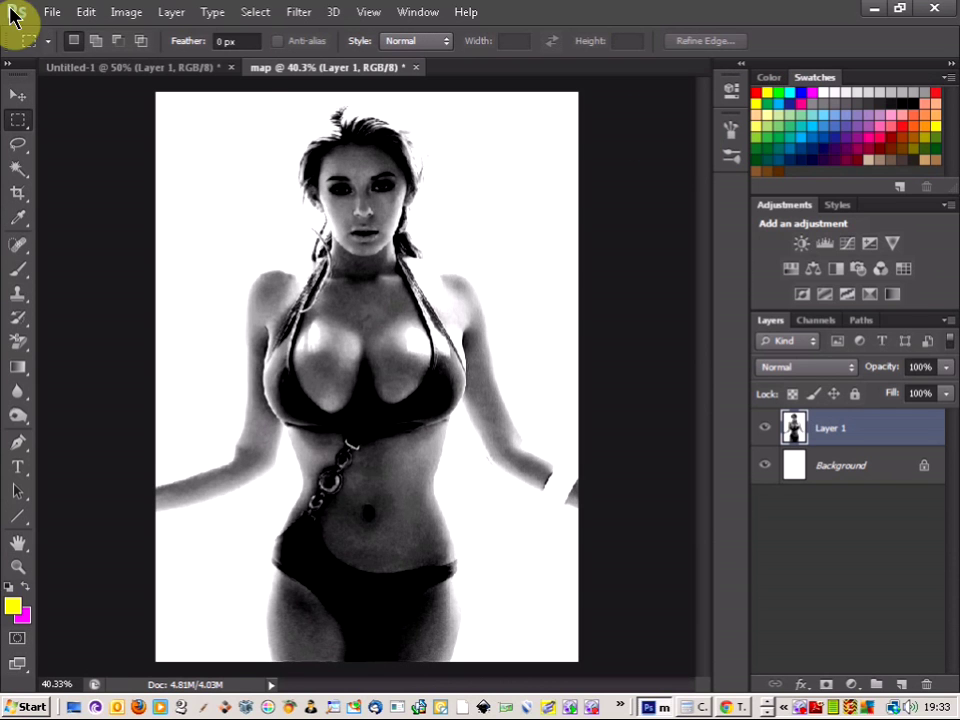
# - Save the map over the existing displacement map.psd, accepting the replace and compatibility prompts
pyautogui.click(50, 13)
pyautogui.click(133, 216)
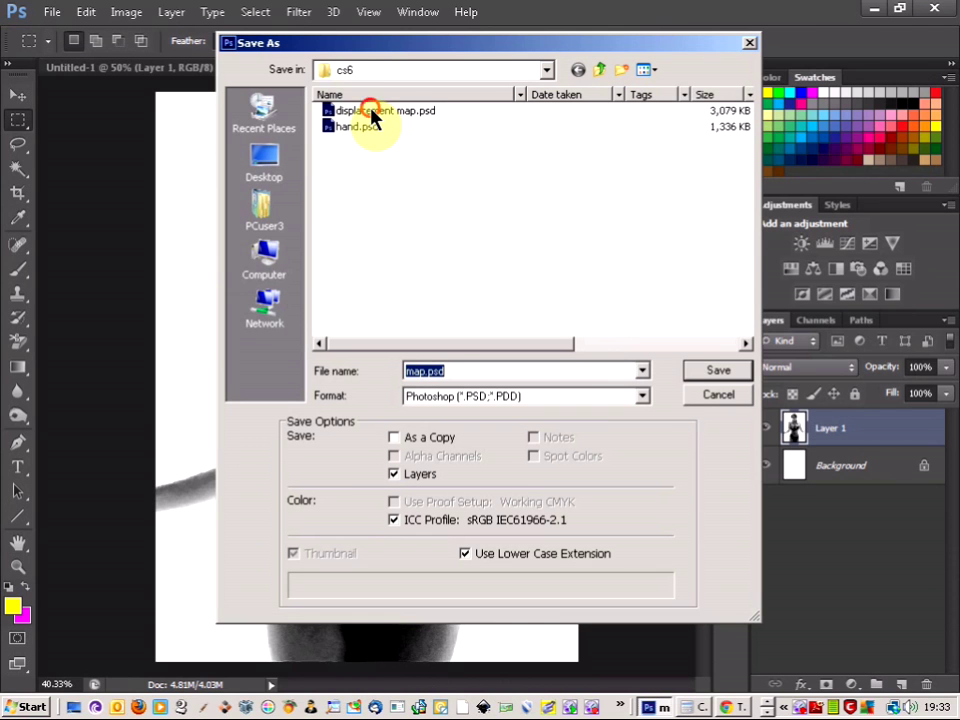
pyautogui.click(376, 112)
pyautogui.doubleClick(415, 112)
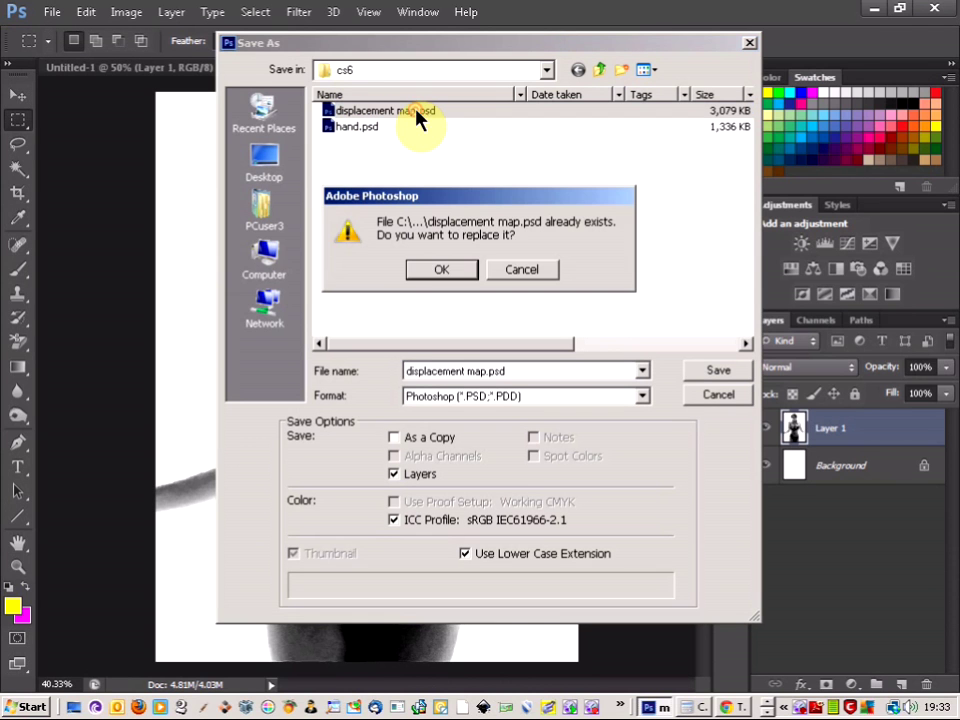
pyautogui.click(439, 271)
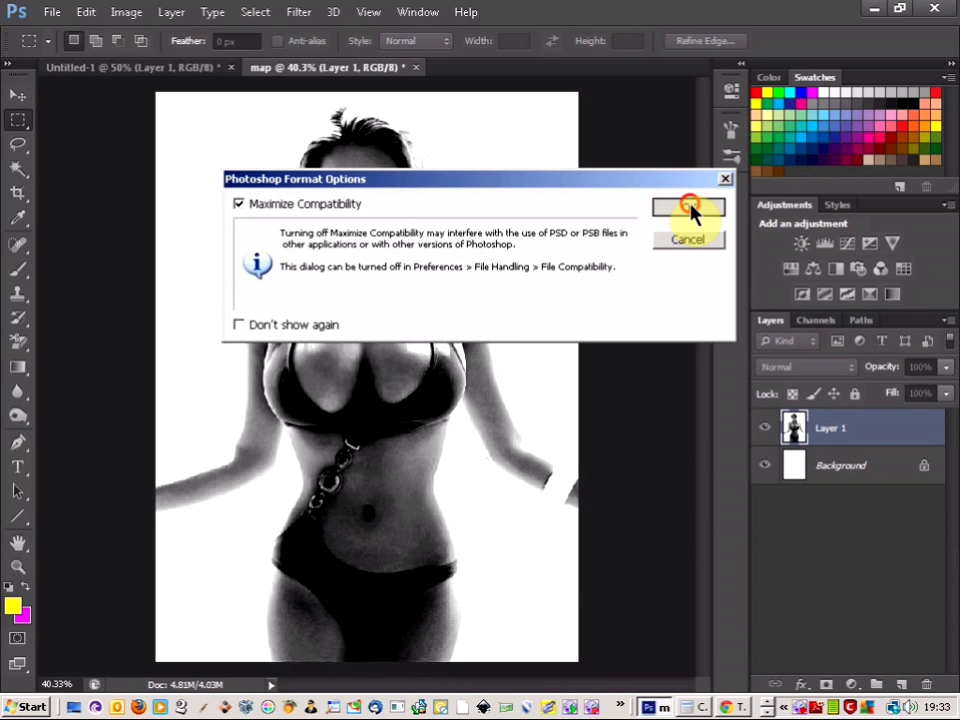
pyautogui.click(692, 210)
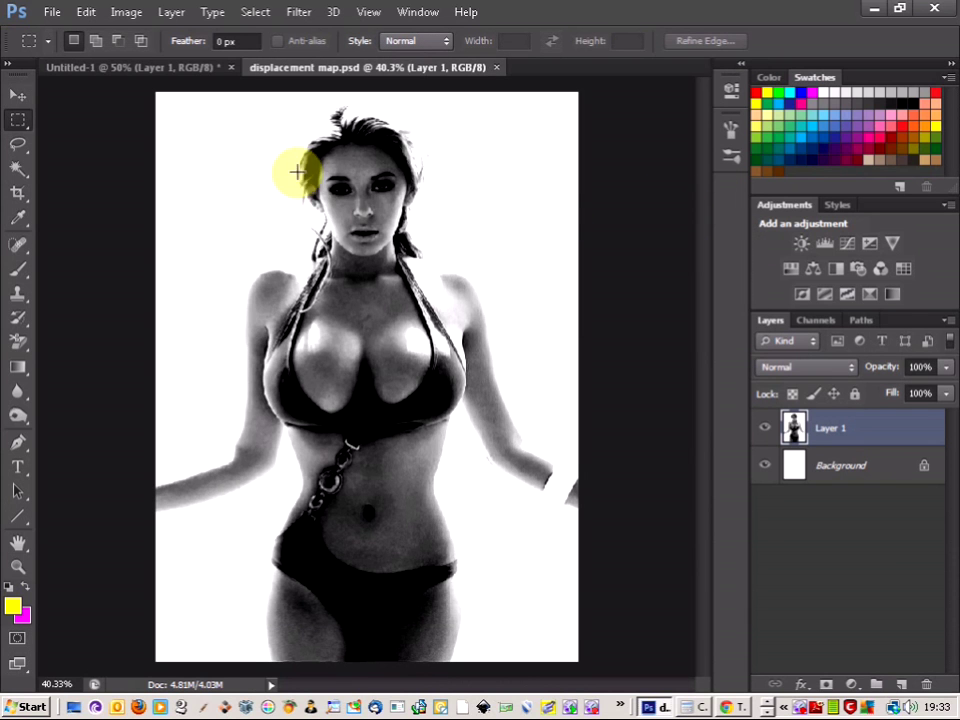
# - Return to the Untitled-1 photo and copy the tribal tattoo image from Chrome
pyautogui.click(186, 68)
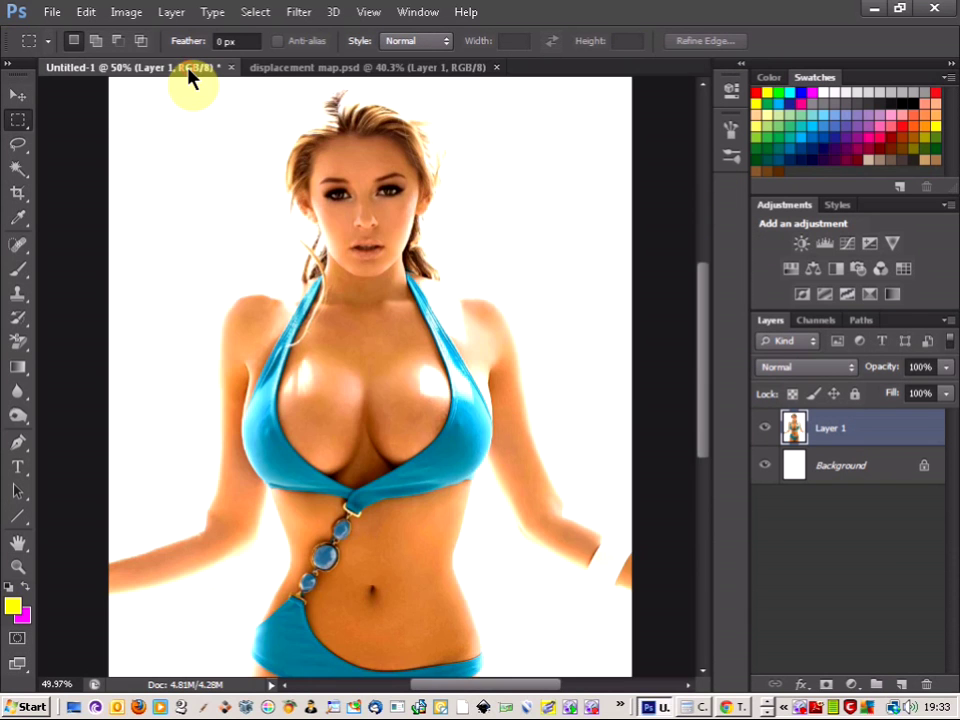
pyautogui.hotkey('alt', 'Tab')
pyautogui.rightClick(257, 233)
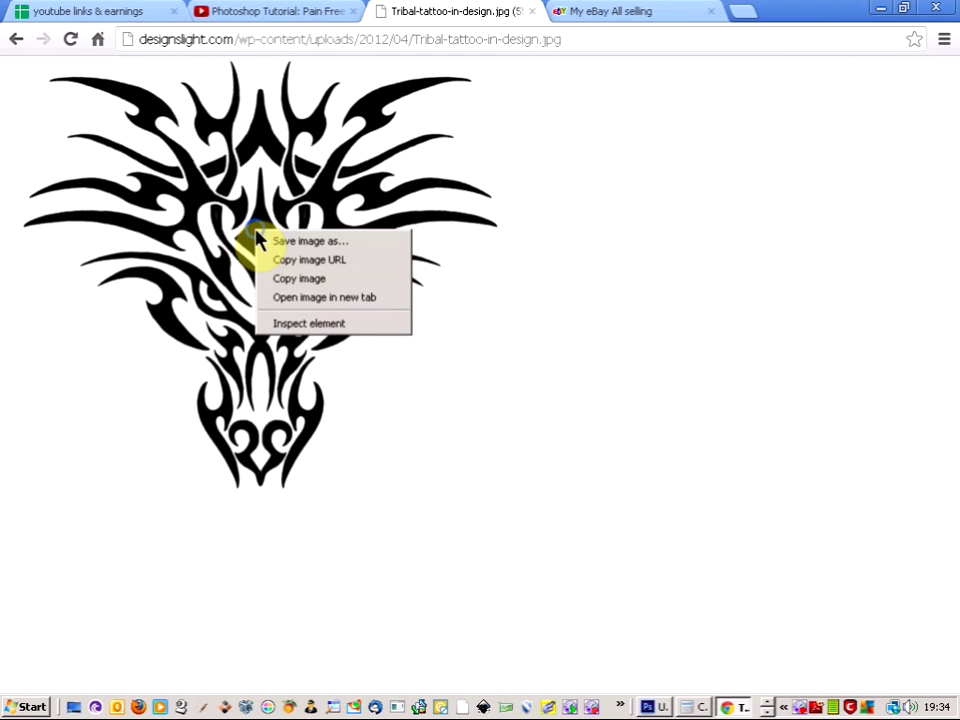
pyautogui.click(298, 280)
pyautogui.hotkey('alt', 'Tab')
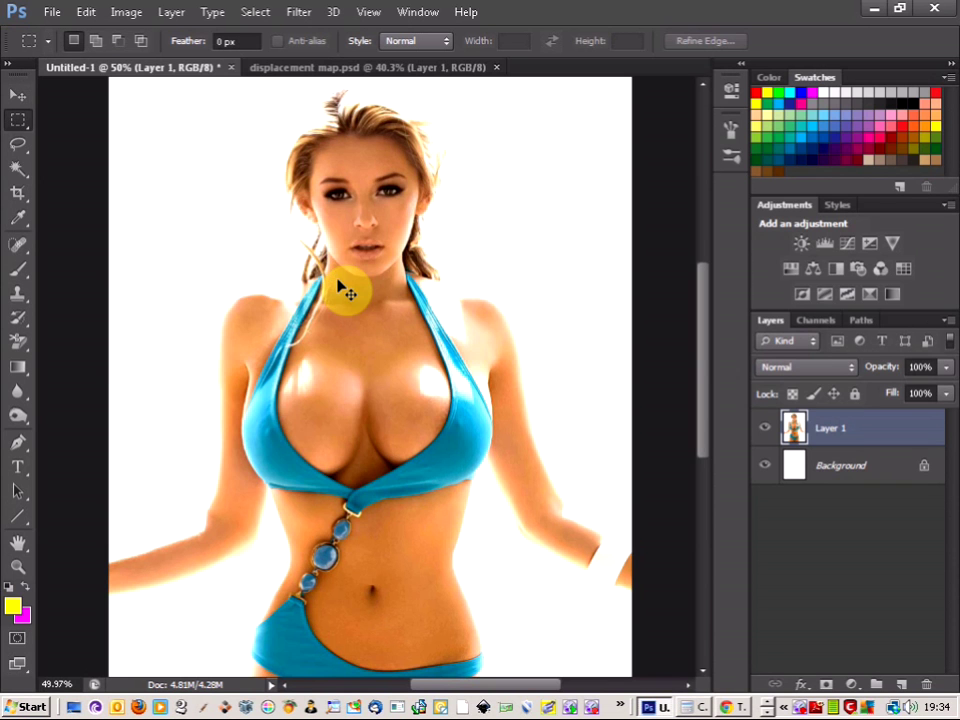
# - Paste the tribal tattoo into Untitled-1 as Layer 2 and select the Move tool
pyautogui.hotkey('ctrl', 'v')
pyautogui.click(18, 94)
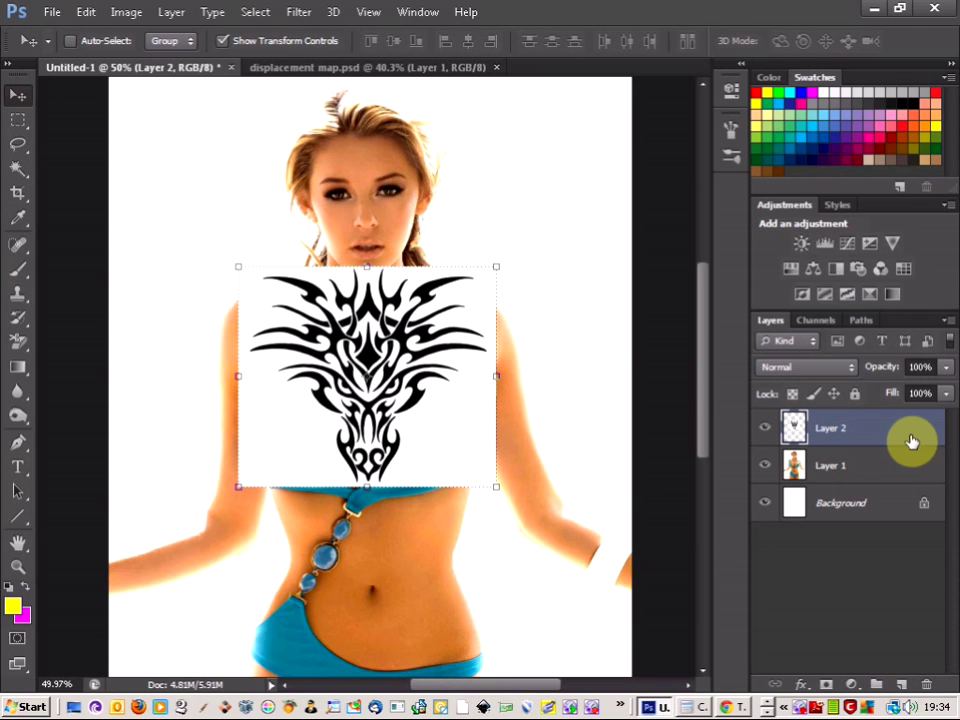
# - Clip the tattoo layer to the photo and convert it to a smart object
pyautogui.rightClick(837, 432)
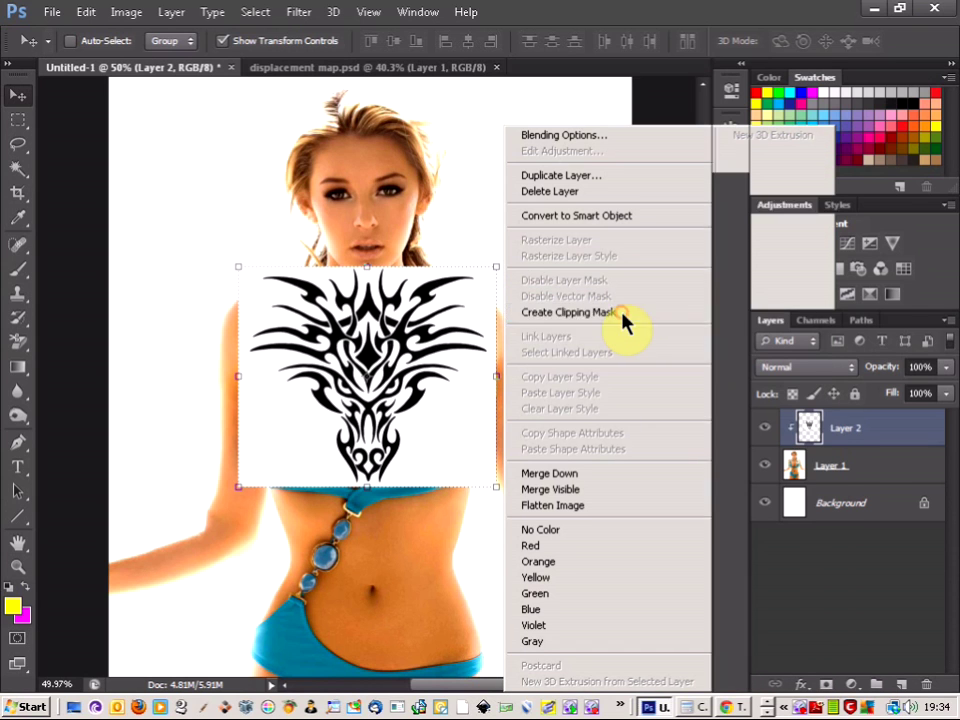
pyautogui.click(627, 317)
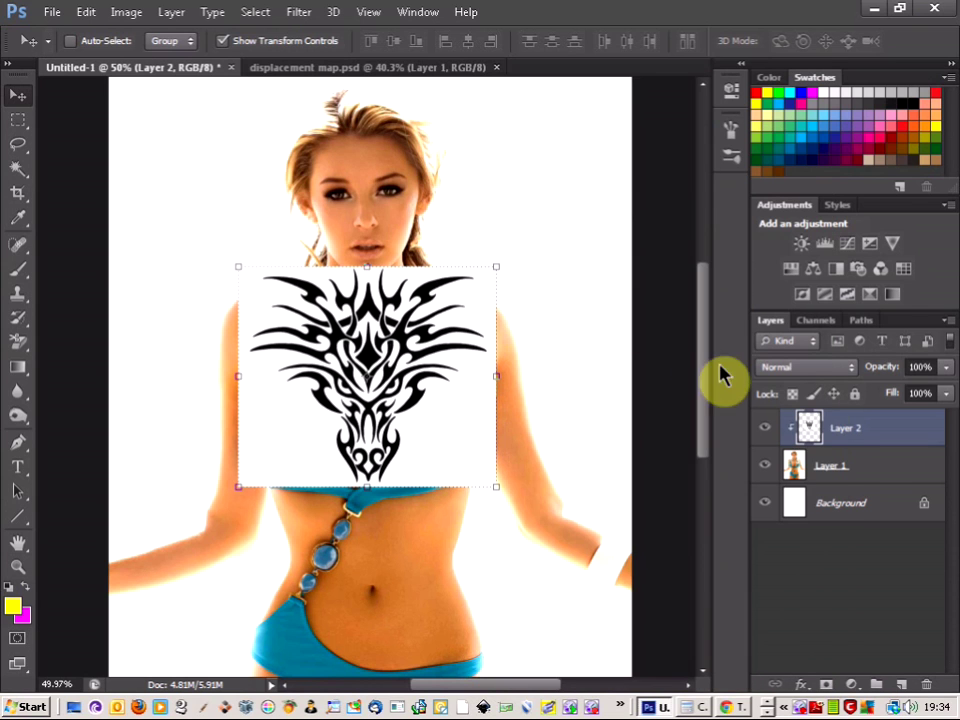
pyautogui.rightClick(845, 437)
pyautogui.click(671, 225)
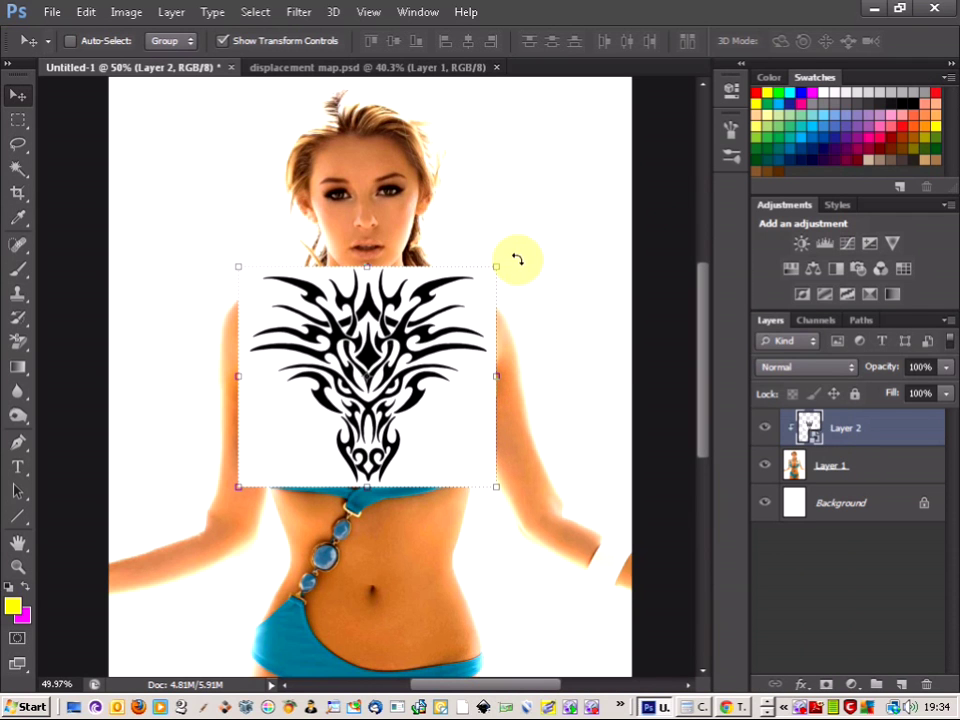
# - Set the tattoo layer's blend mode to Multiply and shrink it to about 65%
pyautogui.click(813, 375)
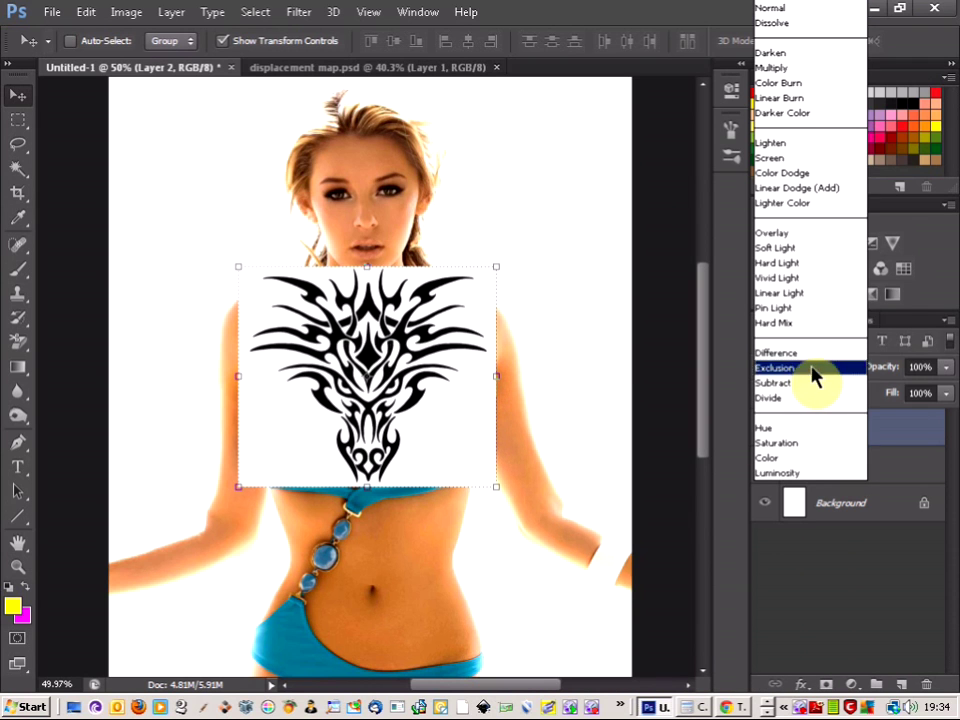
pyautogui.click(789, 68)
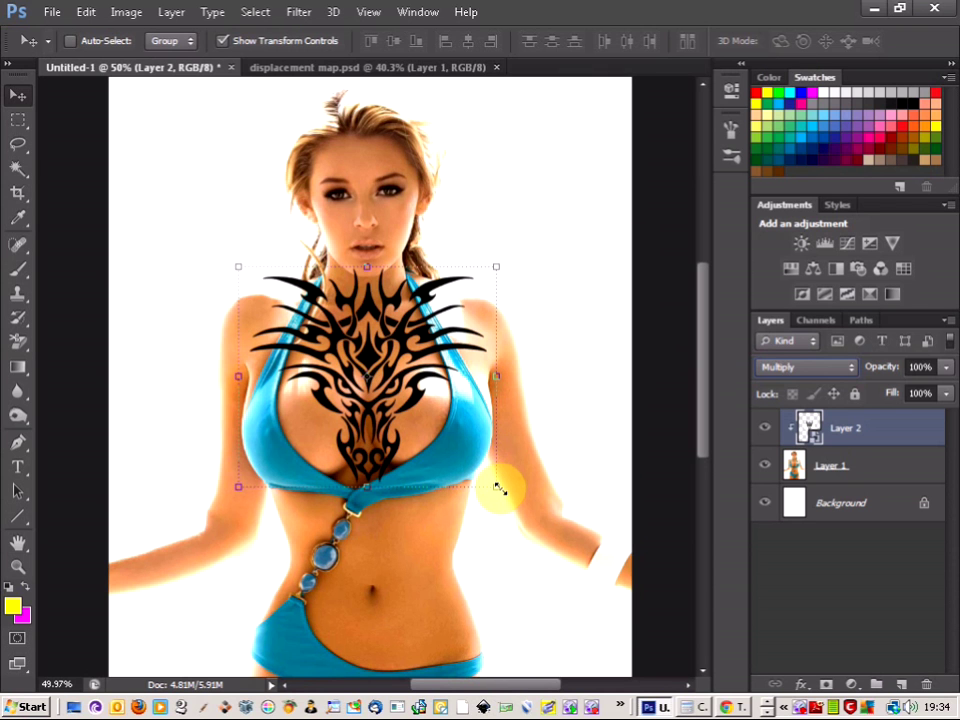
pyautogui.moveTo(497, 488); pyautogui.dragTo(418, 400)
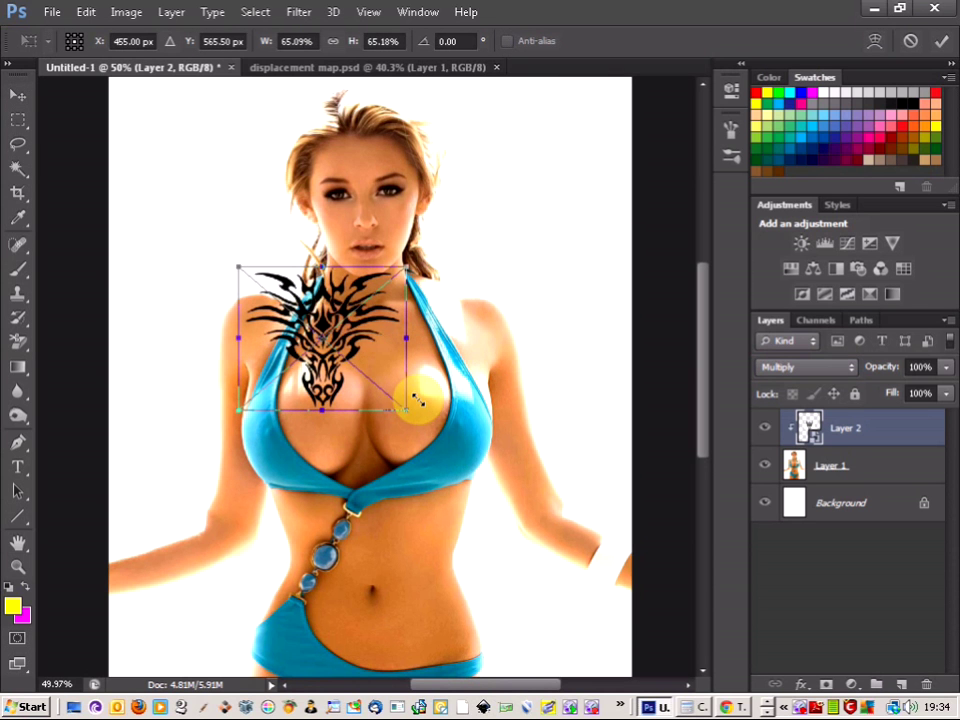
# - Resize the tattoo to 52.55% × 59.87%, centre it between the breasts, and commit the placement
pyautogui.moveTo(323, 286); pyautogui.dragTo(368, 354)
pyautogui.scroll(2, 368, 354)
pyautogui.scroll(3, 368, 354)
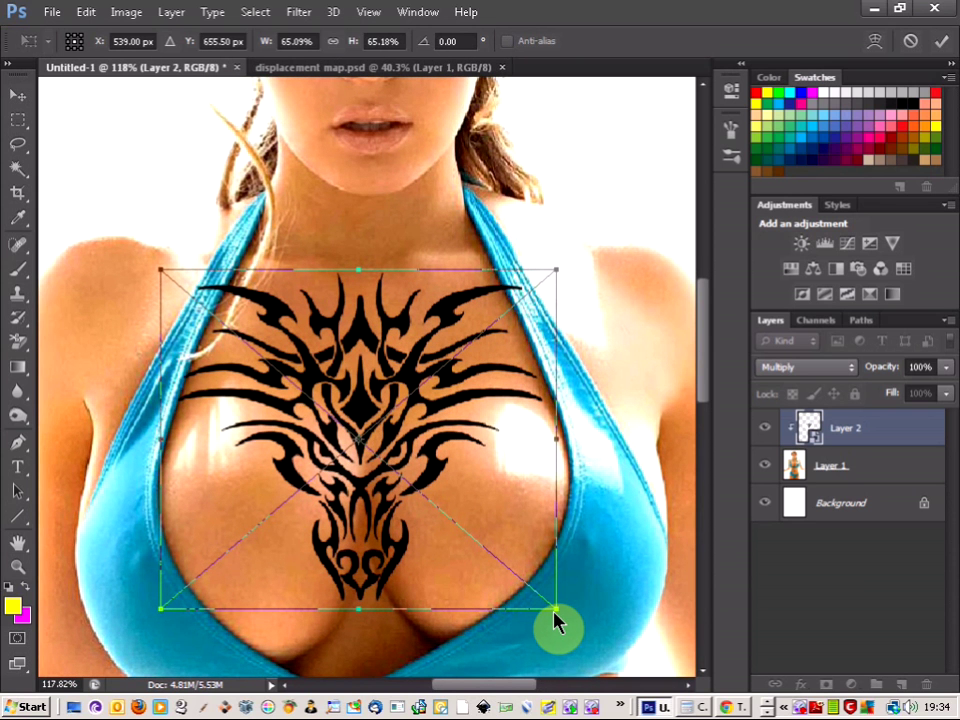
pyautogui.moveTo(557, 610); pyautogui.dragTo(448, 548)
pyautogui.moveTo(290, 315); pyautogui.dragTo(355, 405)
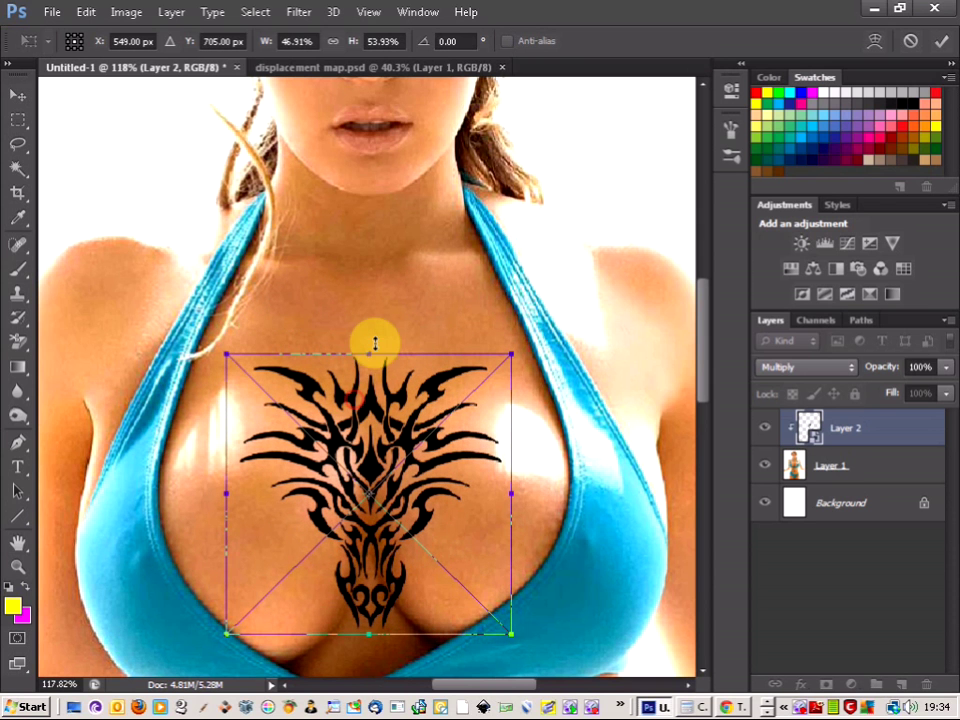
pyautogui.moveTo(366, 351); pyautogui.dragTo(368, 322)
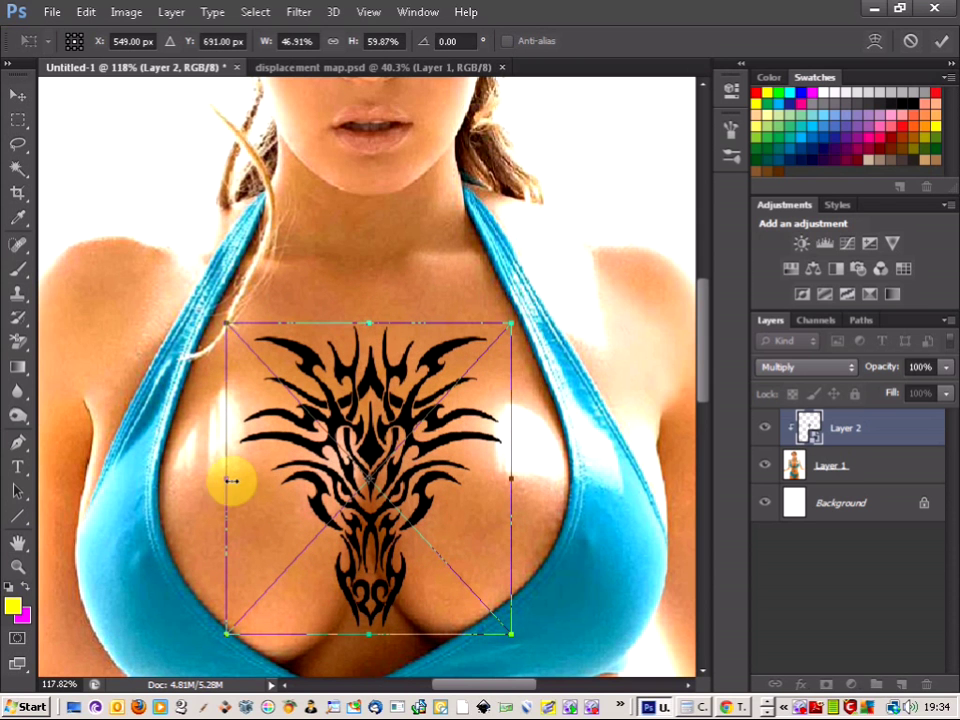
pyautogui.moveTo(226, 479); pyautogui.dragTo(213, 478)
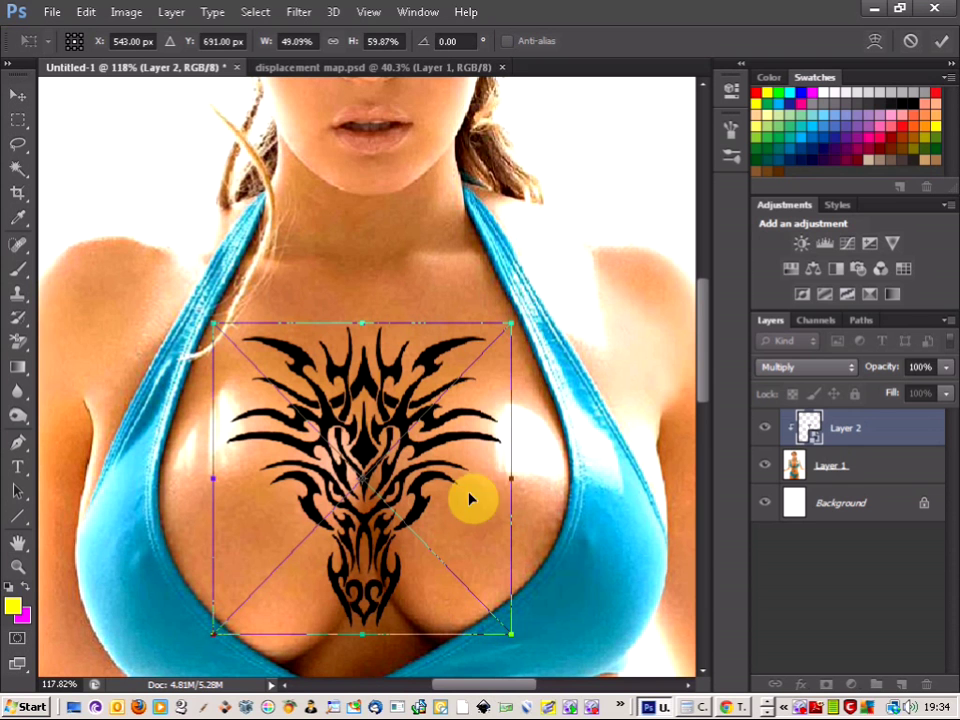
pyautogui.moveTo(512, 477); pyautogui.dragTo(527, 476)
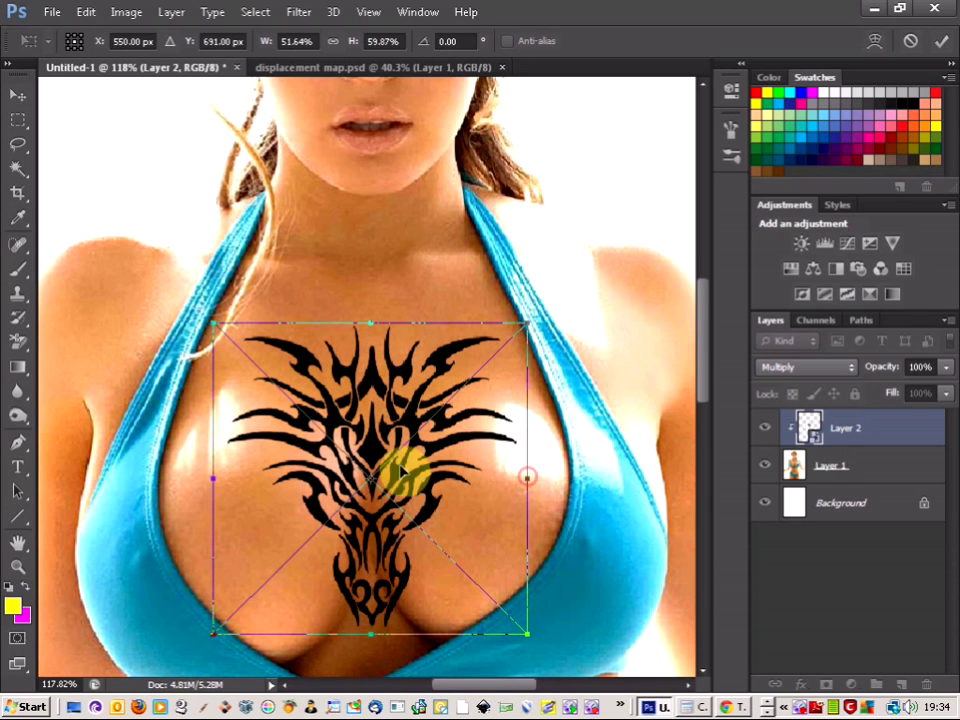
pyautogui.moveTo(214, 479); pyautogui.dragTo(206, 478)
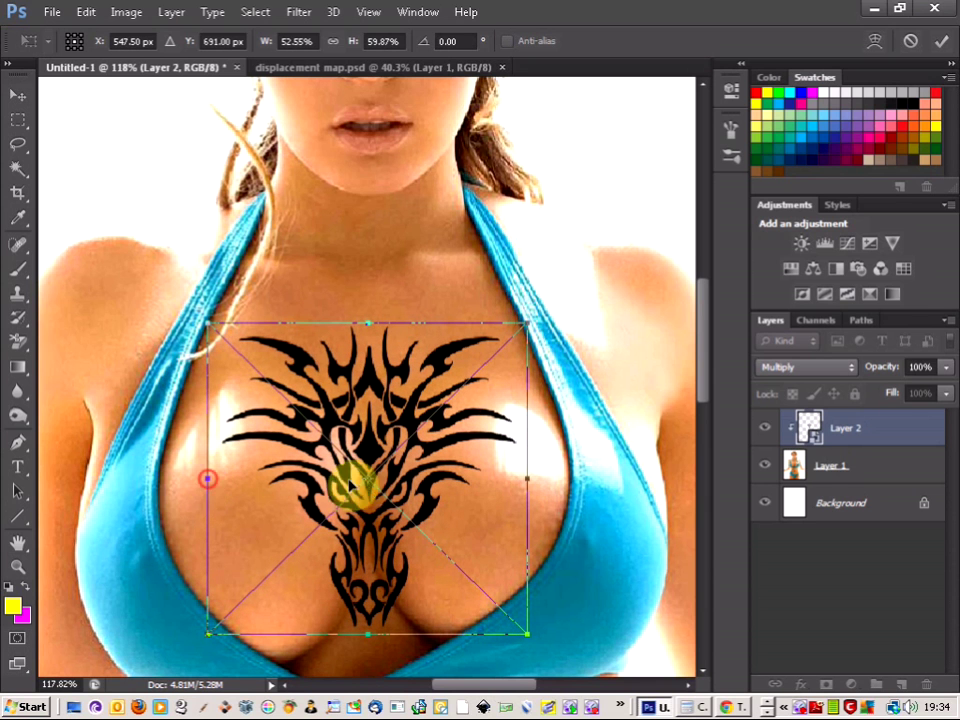
pyautogui.click(17, 119)
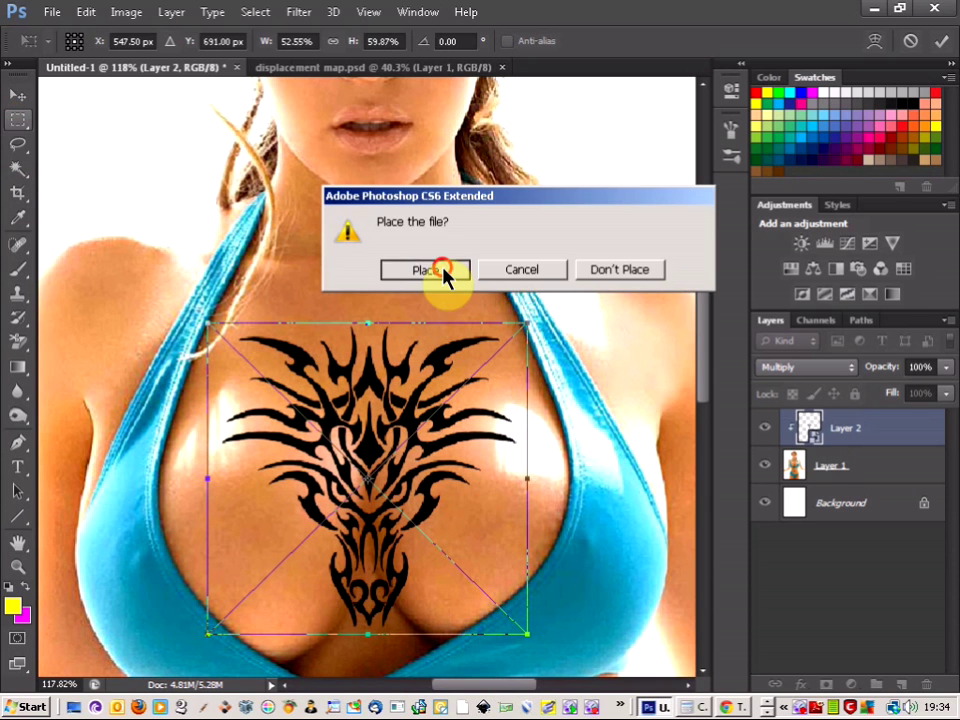
pyautogui.click(443, 271)
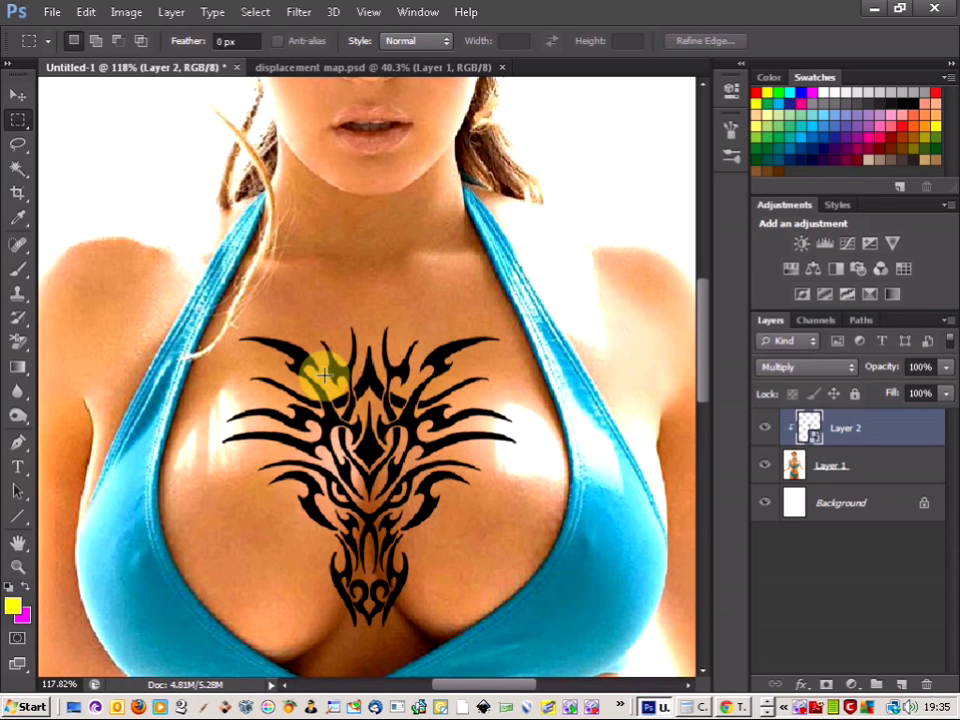
# - Set up a Displace filter with horizontal and vertical scale 5, Stretch To Fit, Repeat Edge Pixels
pyautogui.click(297, 13)
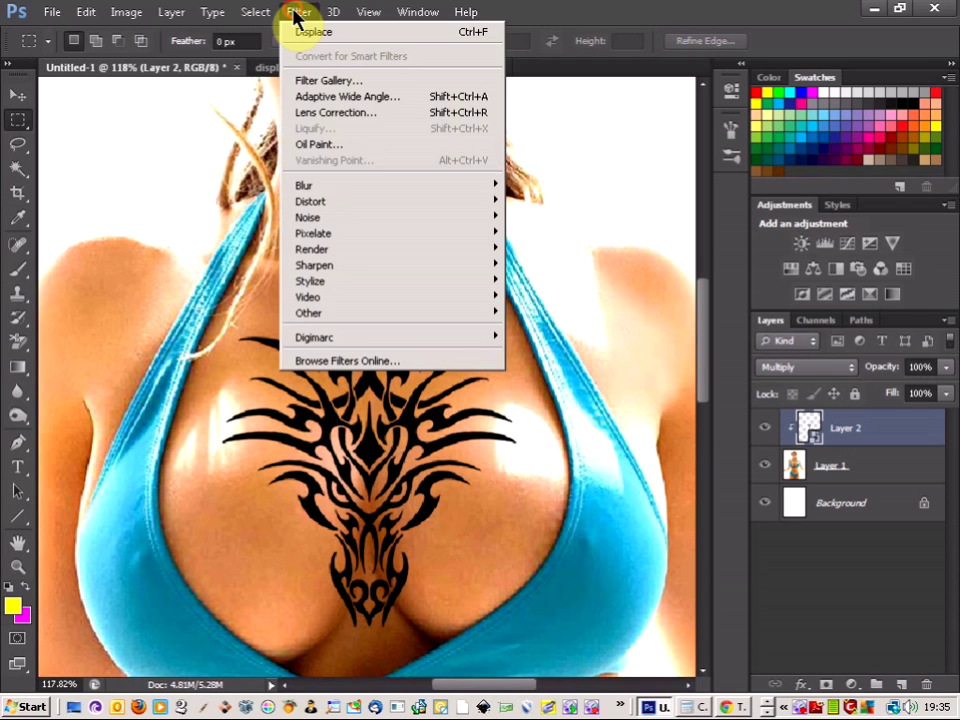
pyautogui.moveTo(336, 186)
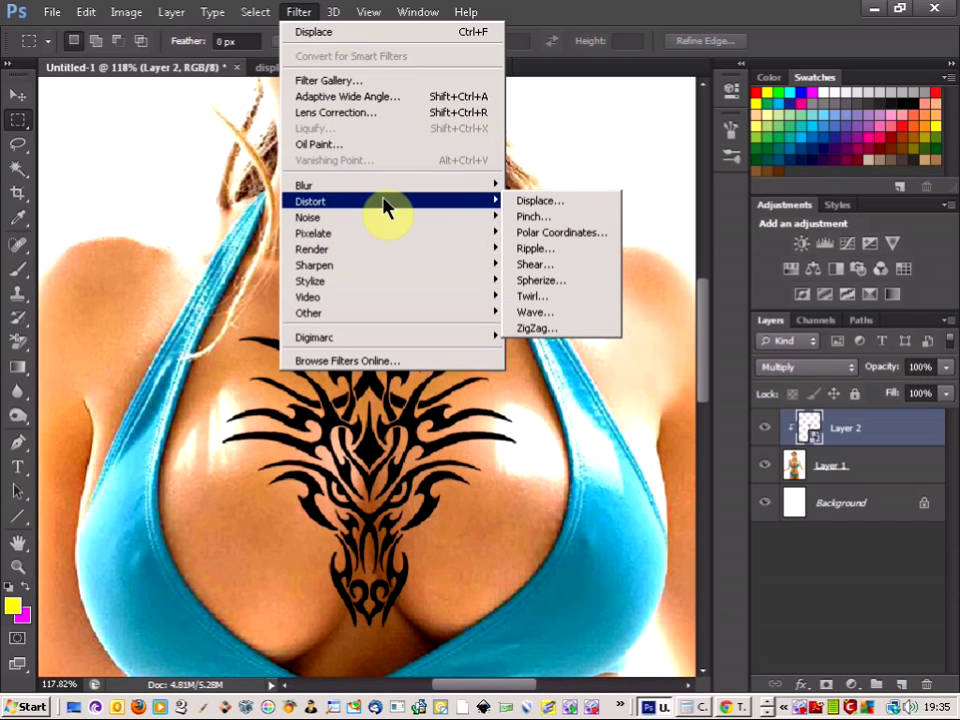
pyautogui.click(545, 202)
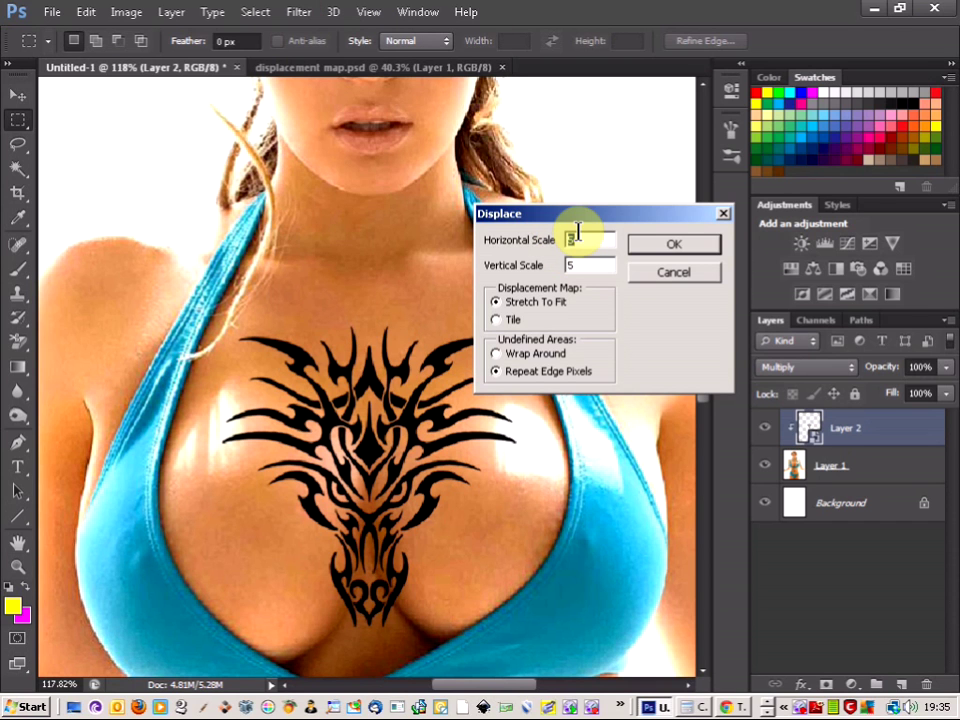
pyautogui.write('5')
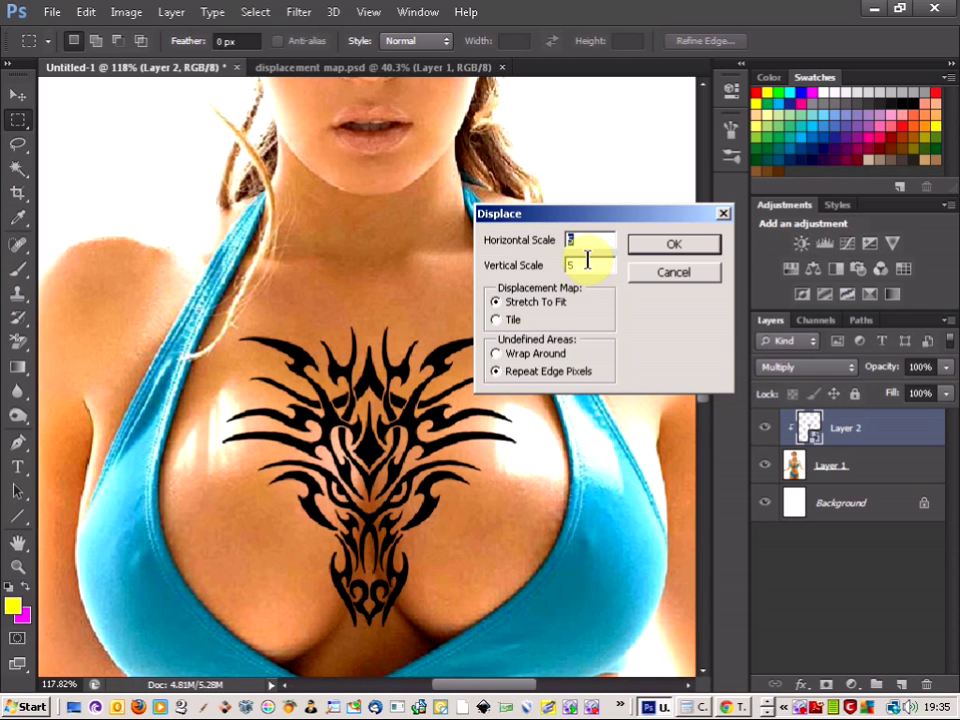
pyautogui.click(668, 251)
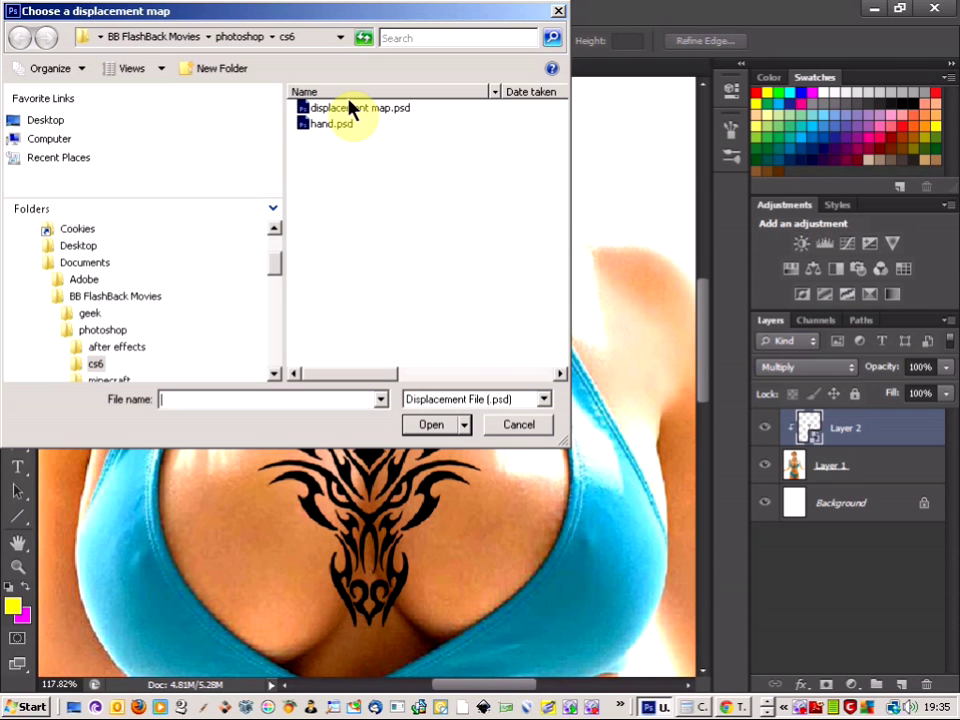
# - Use displacement map.psd as the map for the tattoo's Displace filter
pyautogui.click(333, 107)
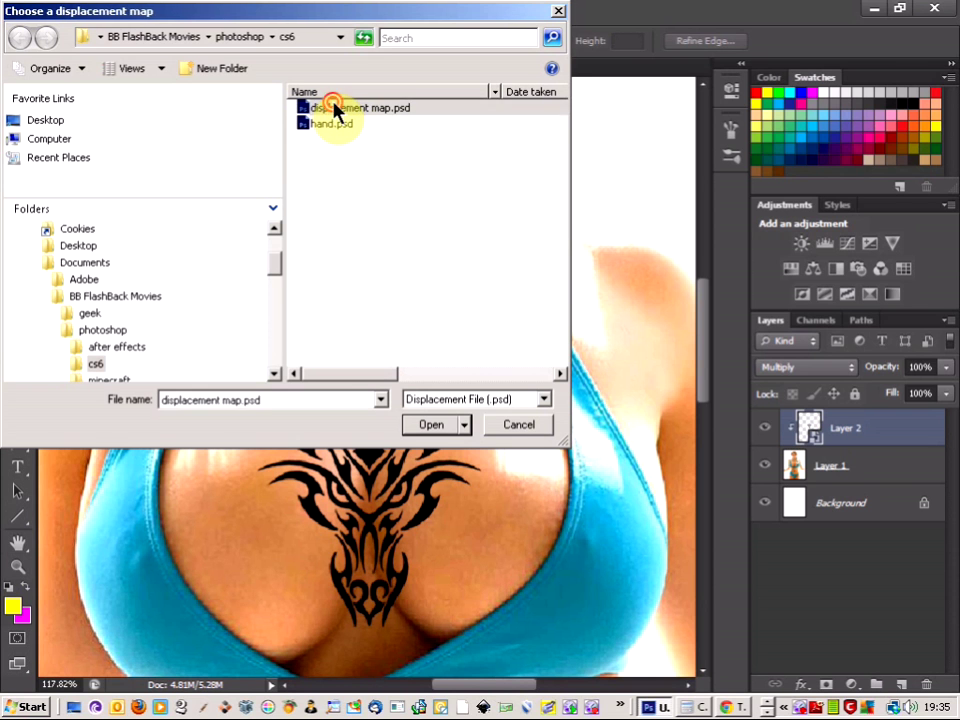
pyautogui.doubleClick(333, 107)
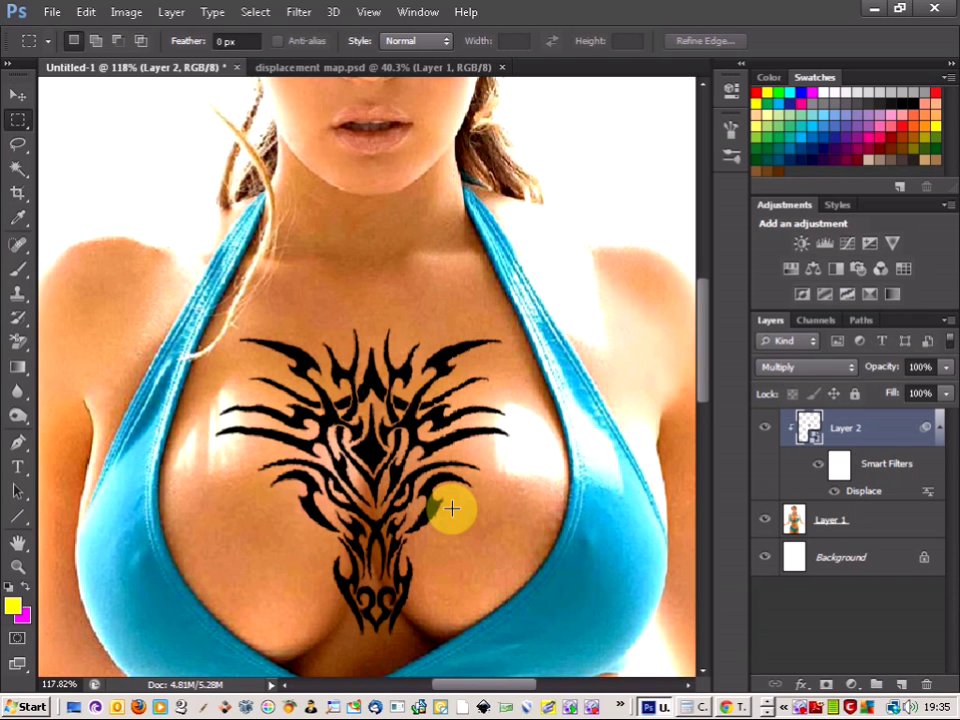
pyautogui.hotkey('ctrl', 'z')
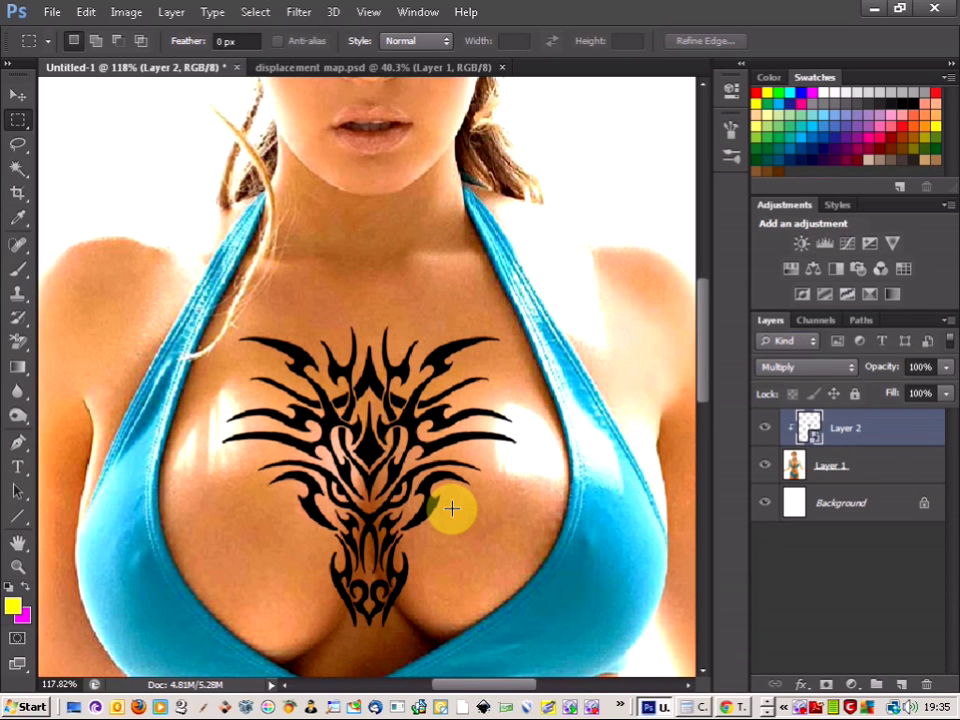
pyautogui.hotkey('ctrl', 'z')
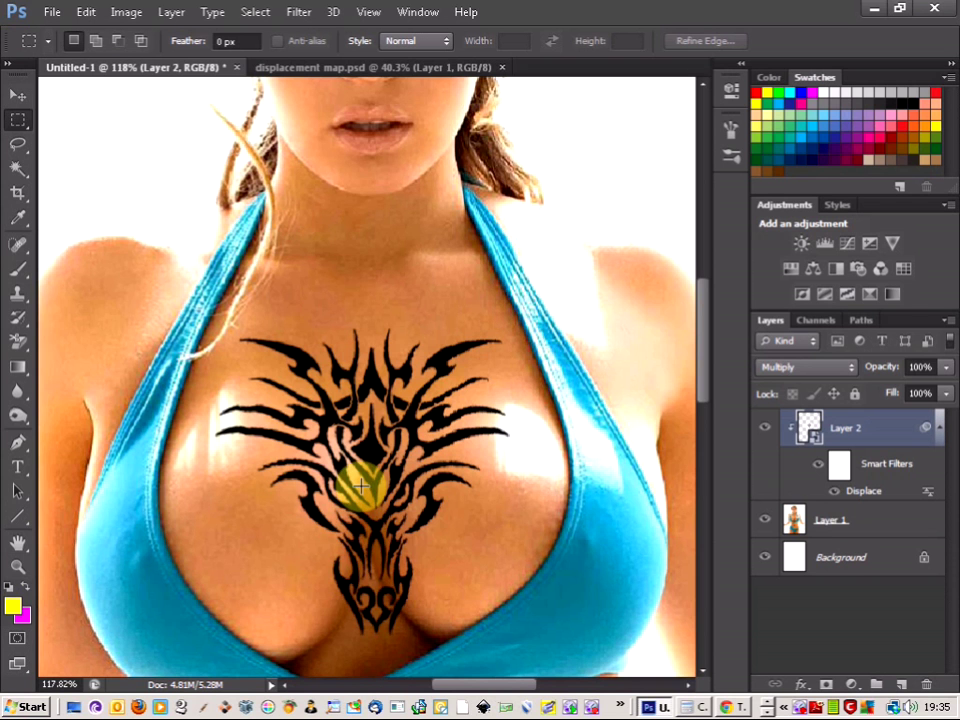
pyautogui.scroll(-3, 362, 465)
pyautogui.scroll(-2, 465, 369)
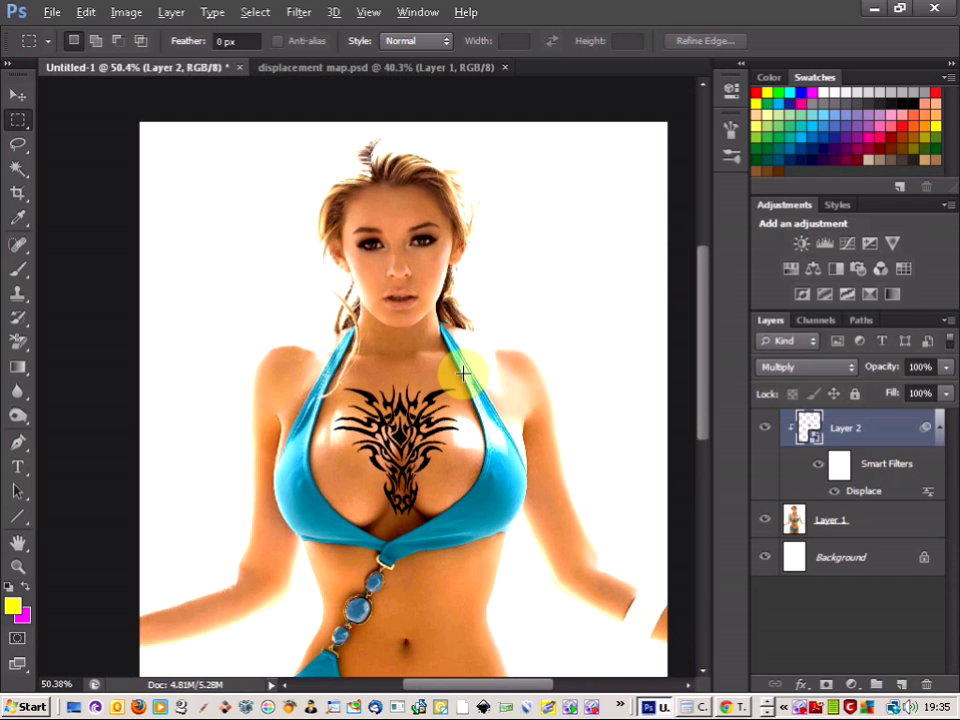
pyautogui.scroll(1, 470, 370)
# - Lower Layer 2's opacity to 69% and switch back to the Rectangular Marquee tool
pyautogui.click(945, 367)
pyautogui.moveTo(939, 384); pyautogui.dragTo(910, 397)
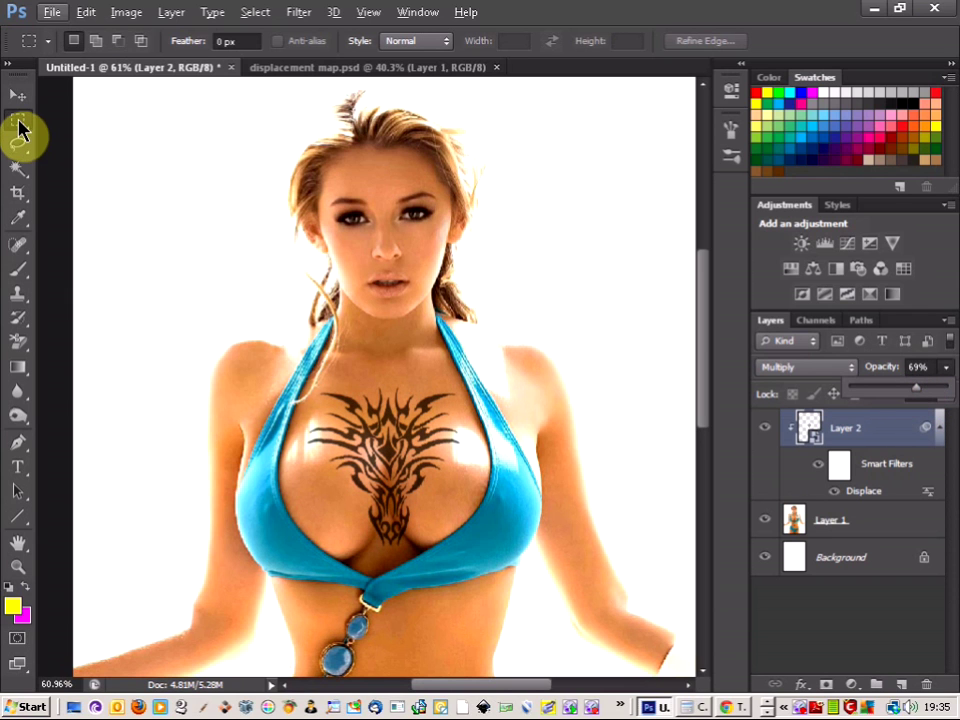
pyautogui.click(15, 95)
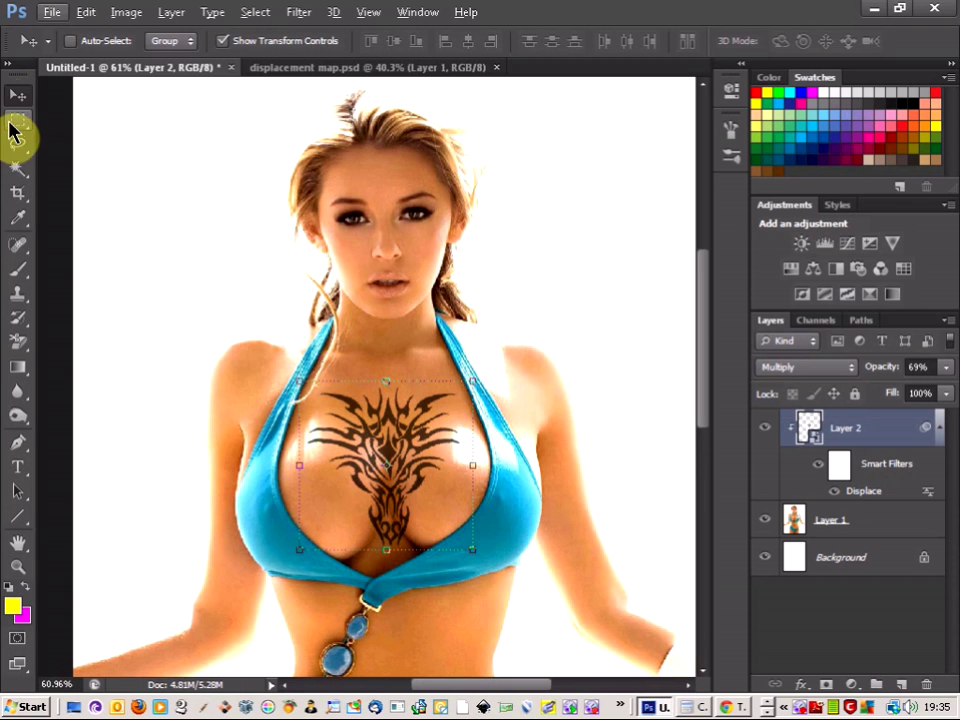
pyautogui.click(17, 121)
pyautogui.scroll(-2, 152, 198)
pyautogui.scroll(2, 161, 199)
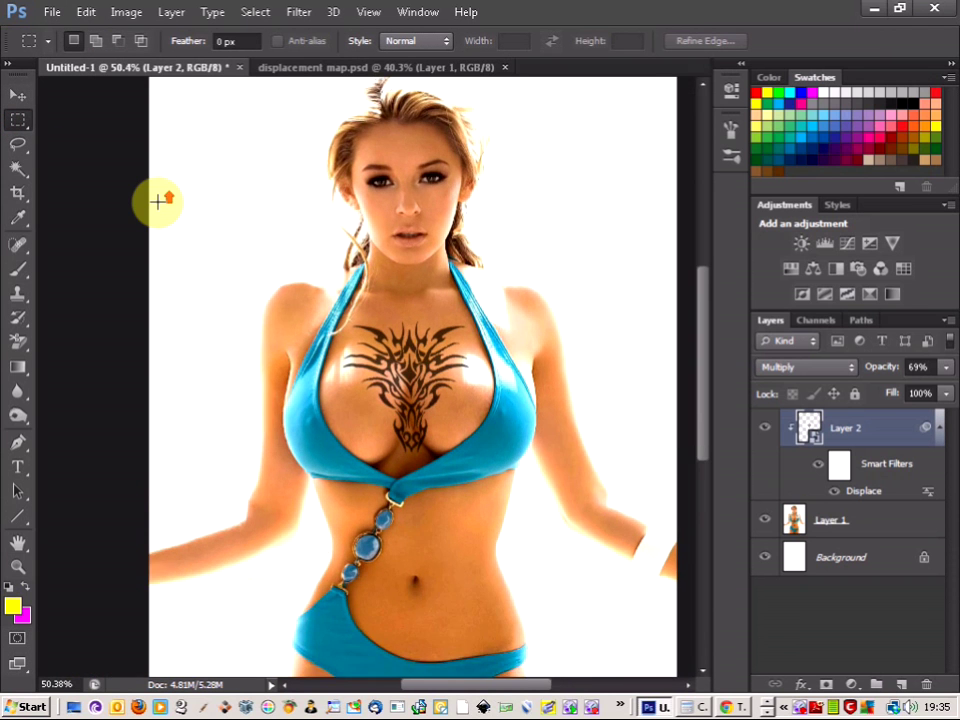
pyautogui.scroll(-2, 426, 222)
pyautogui.scroll(2, 540, 228)
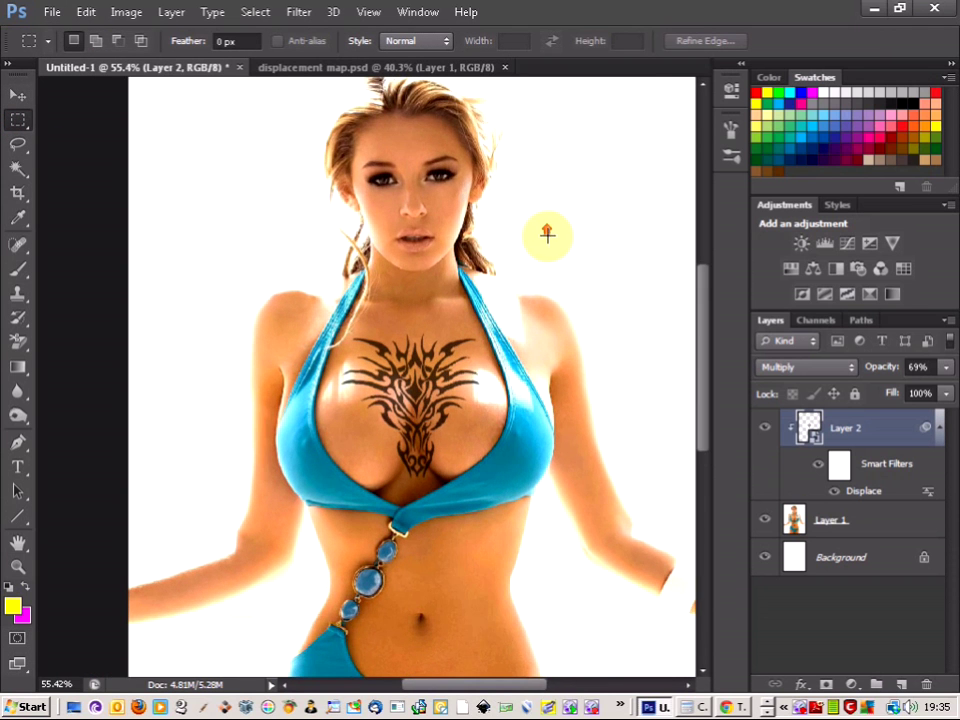
pyautogui.scroll(1, 475, 358)
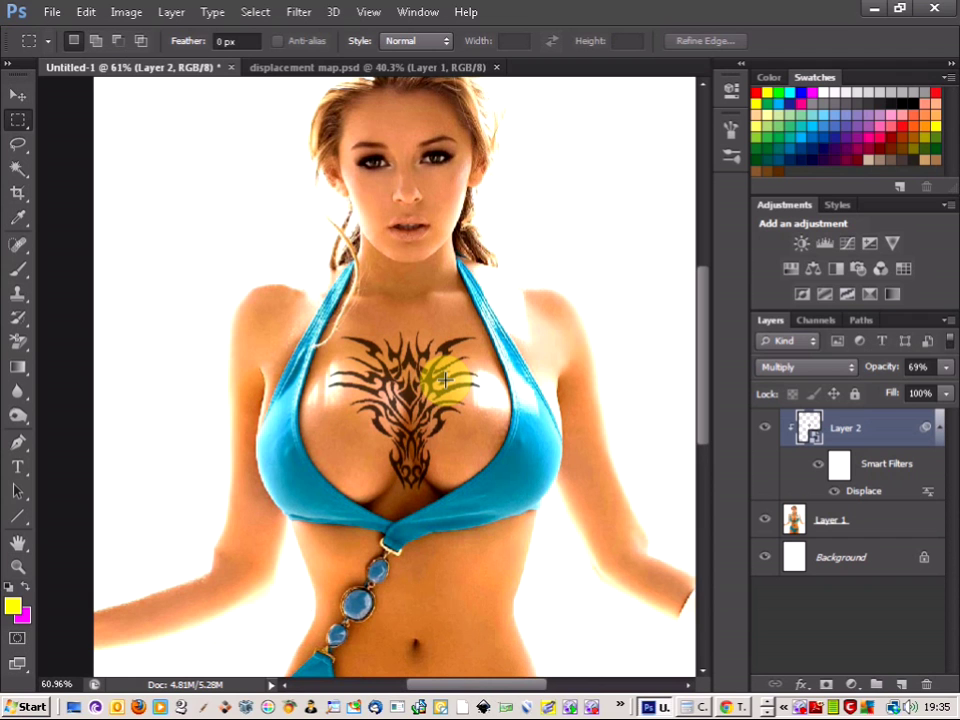